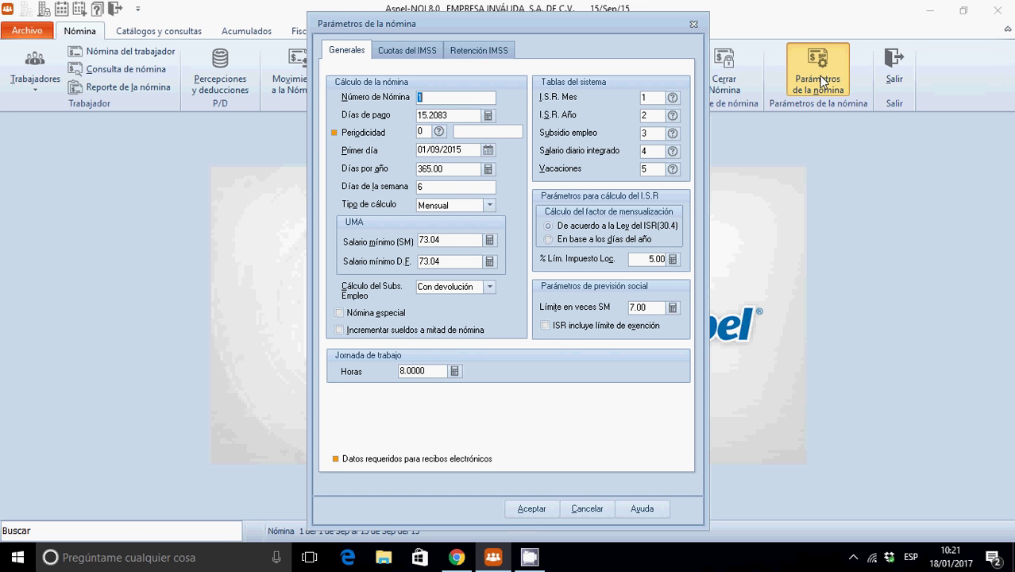
Try 67 as the payroll number and restore it to 1
{"action": "left_click", "coordinate": [442, 98]}
{"action": "double_click", "coordinate": [438, 101]}
{"action": "type", "text": "67"}
{"action": "key", "text": "BackSpace"}
{"action": "key", "text": "BackSpace"}
{"action": "type", "text": "1"}
Open the calculator for Días de pago, divide 365 by 12 and clear the calculation
{"action": "left_click", "coordinate": [488, 116]}
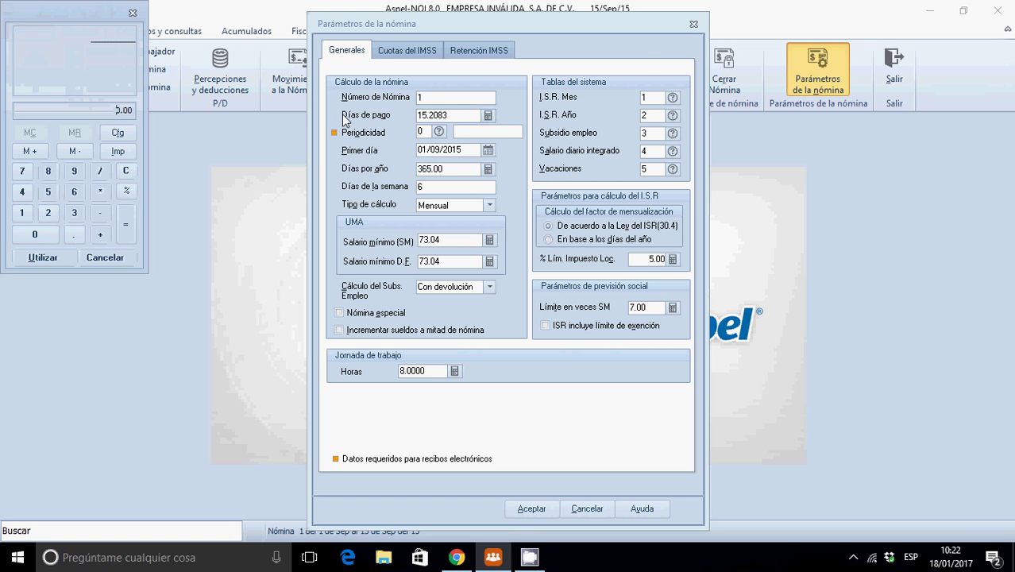
{"action": "left_click_drag", "start_coordinate": [82, 11], "coordinate": [580, 57]}
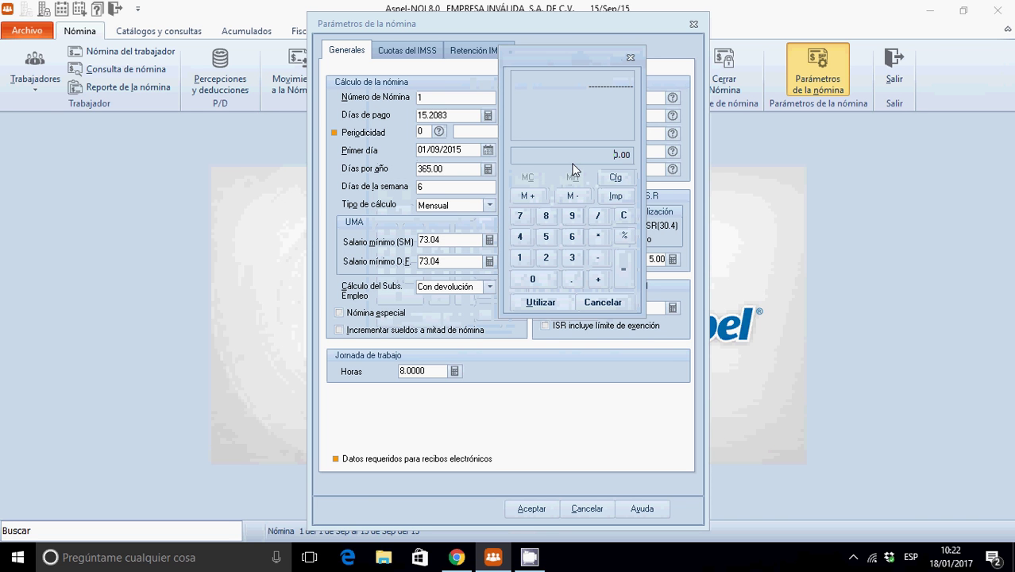
{"action": "type", "text": "365"}
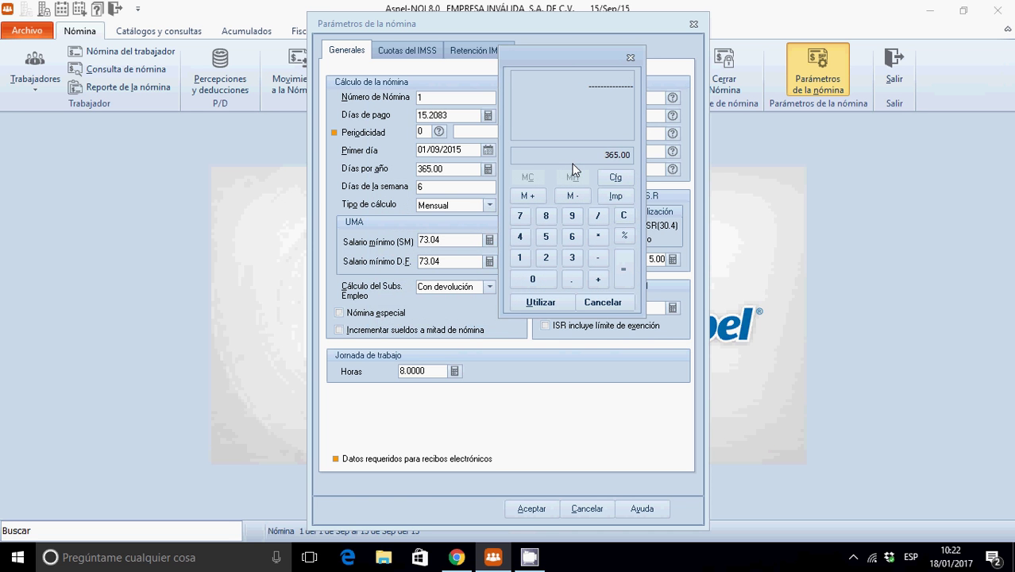
{"action": "left_click", "coordinate": [600, 217]}
{"action": "type", "text": "12"}
{"action": "key", "text": "Return"}
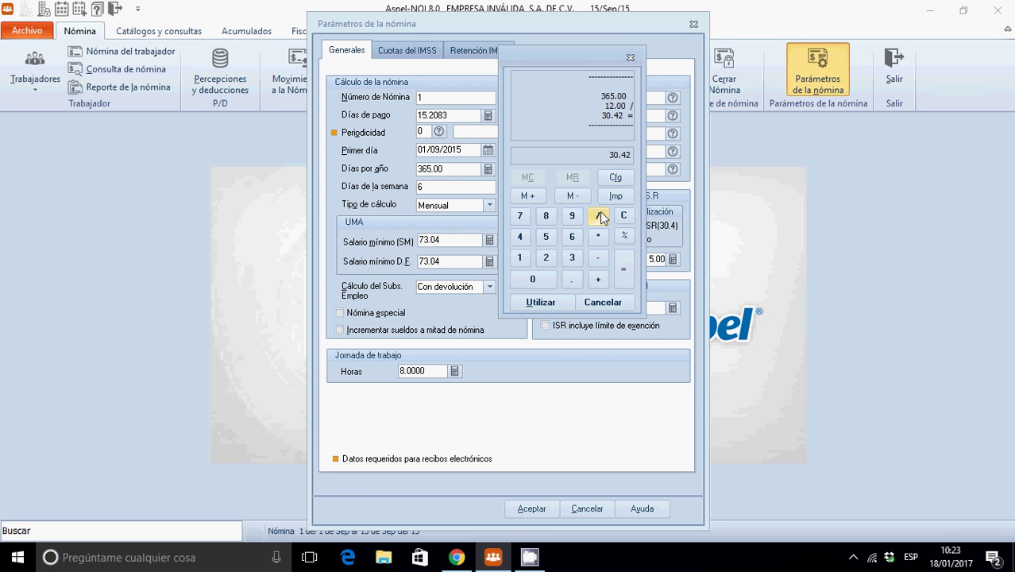
{"action": "type", "text": "7"}
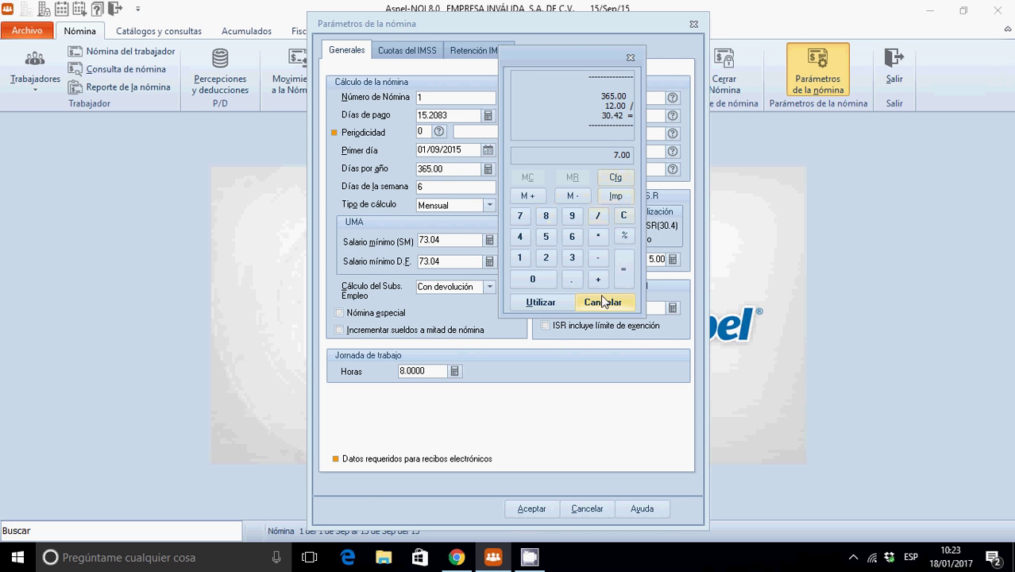
{"action": "left_click", "coordinate": [623, 217]}
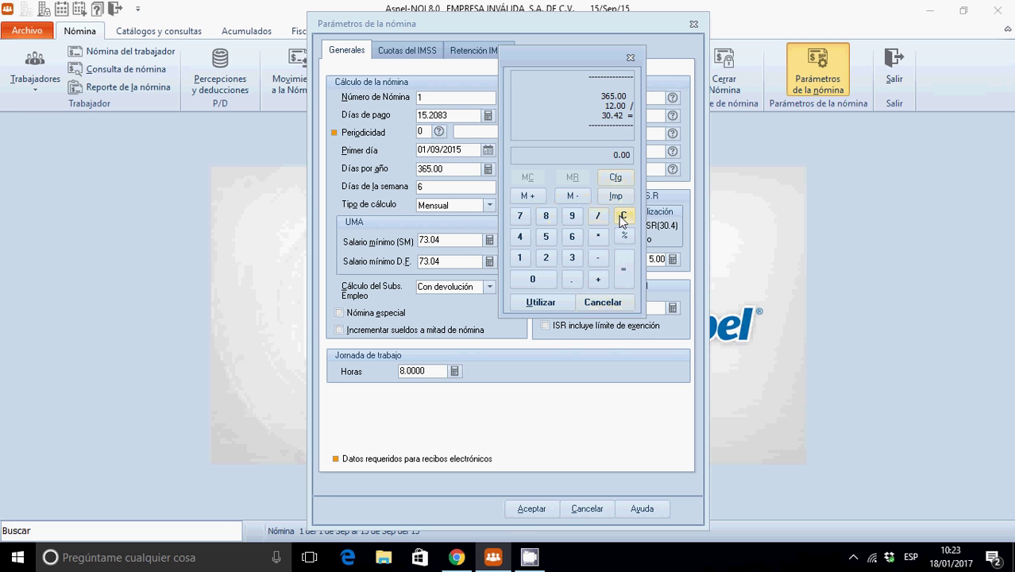
{"action": "double_click", "coordinate": [623, 217]}
{"action": "left_click", "coordinate": [623, 217]}
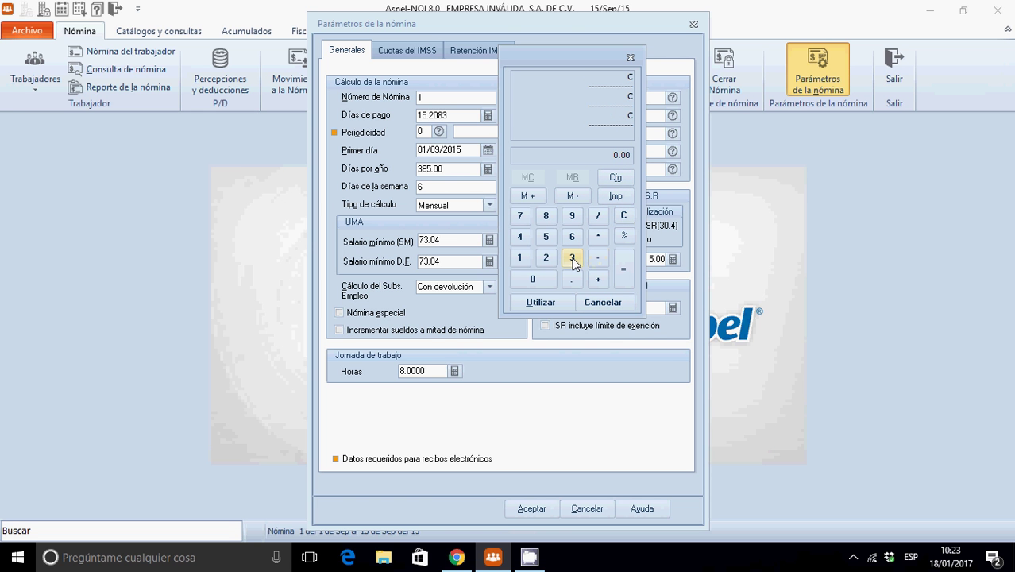
Calculate 365 divided by 12, divide the result by 2, and apply it to Días de pago
{"action": "type", "text": "65"}
{"action": "left_click", "coordinate": [599, 219]}
{"action": "type", "text": "12"}
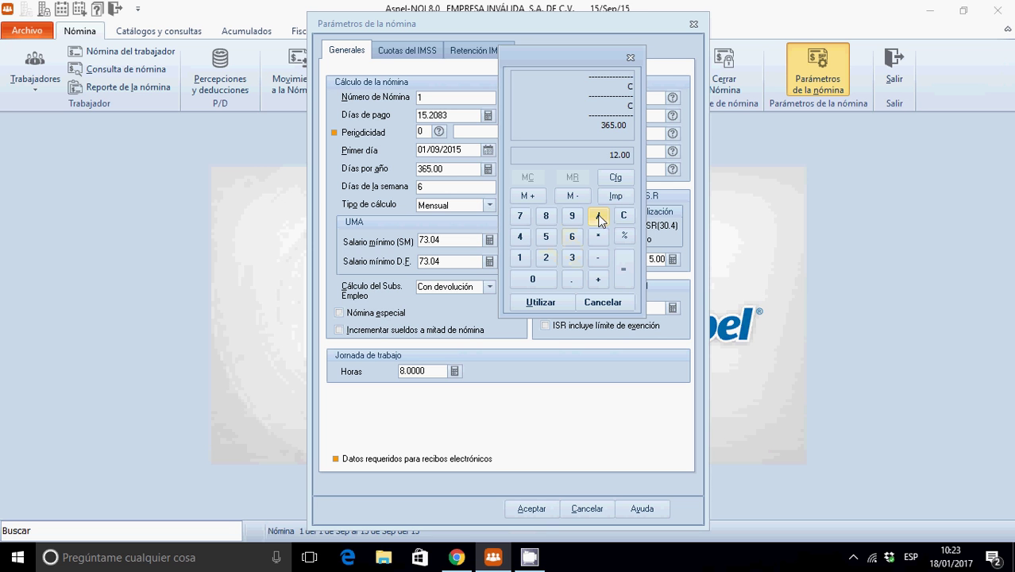
{"action": "left_click", "coordinate": [624, 269]}
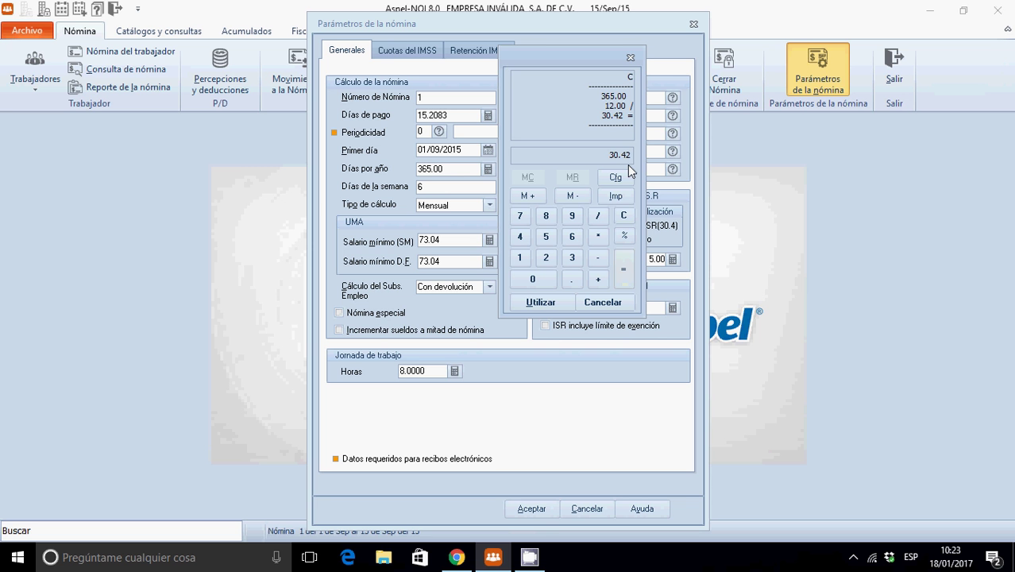
{"action": "left_click", "coordinate": [598, 218]}
{"action": "type", "text": "2"}
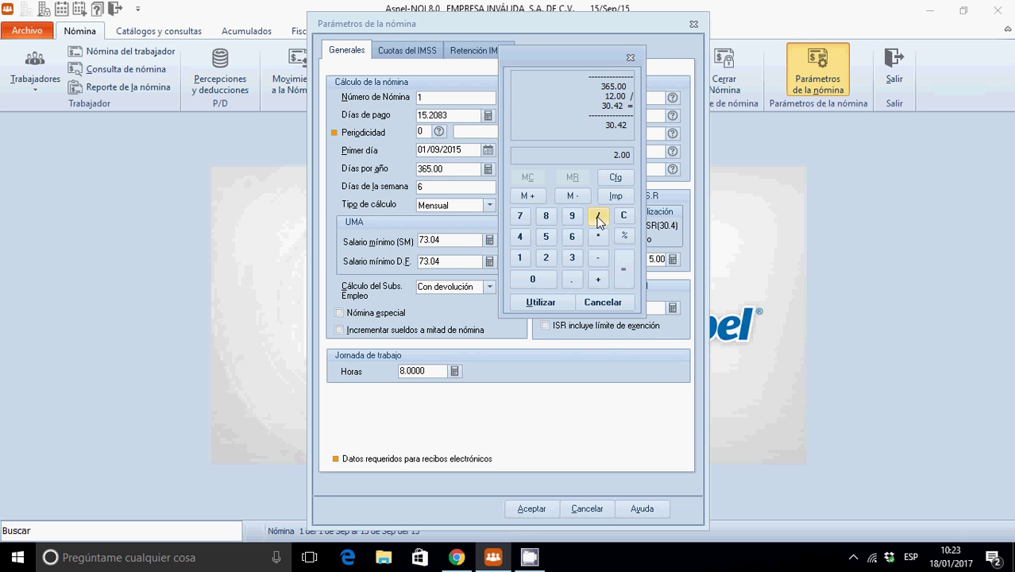
{"action": "left_click", "coordinate": [624, 268]}
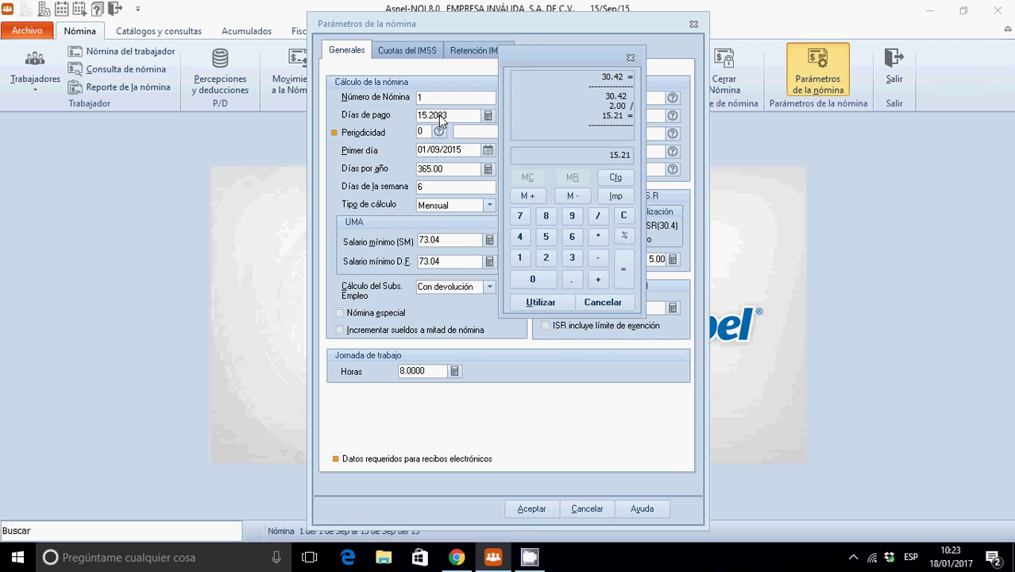
{"action": "left_click", "coordinate": [530, 303]}
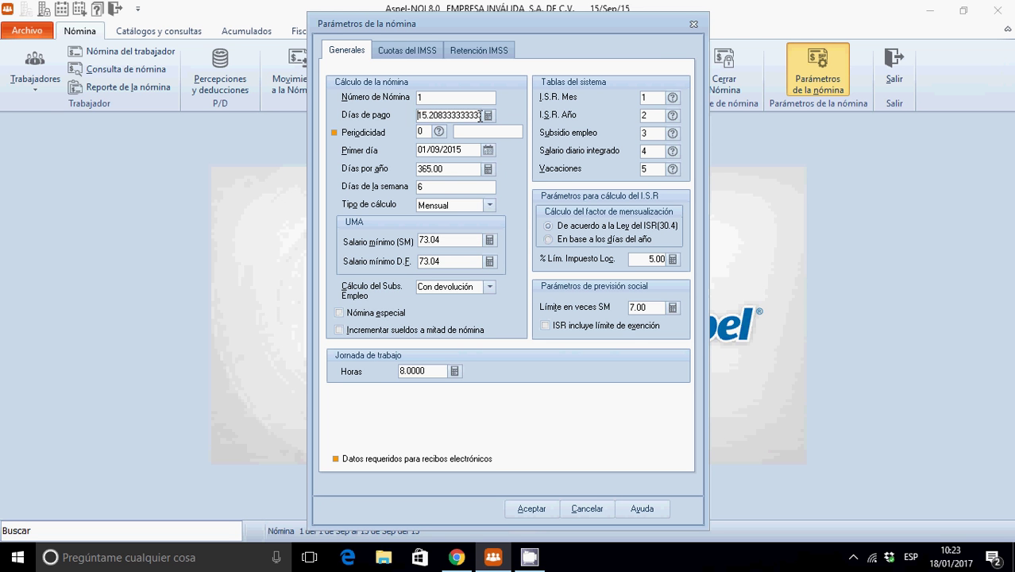
{"action": "left_click", "coordinate": [452, 115]}
{"action": "key", "text": "End"}
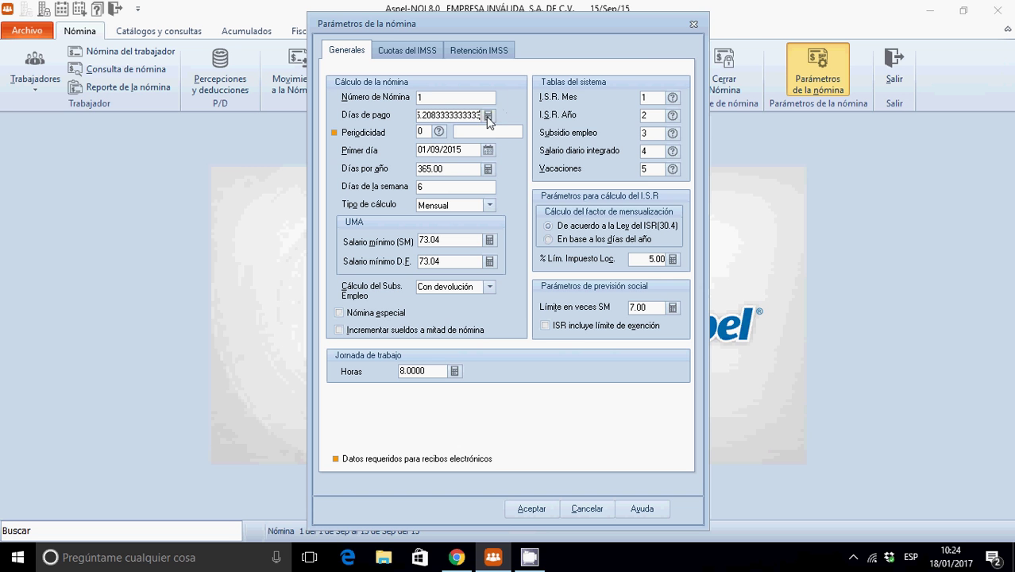
Try to recalculate Días de pago by chaining 365 / 12 / 2 in one calculation, and apply the result
{"action": "left_click", "coordinate": [488, 116]}
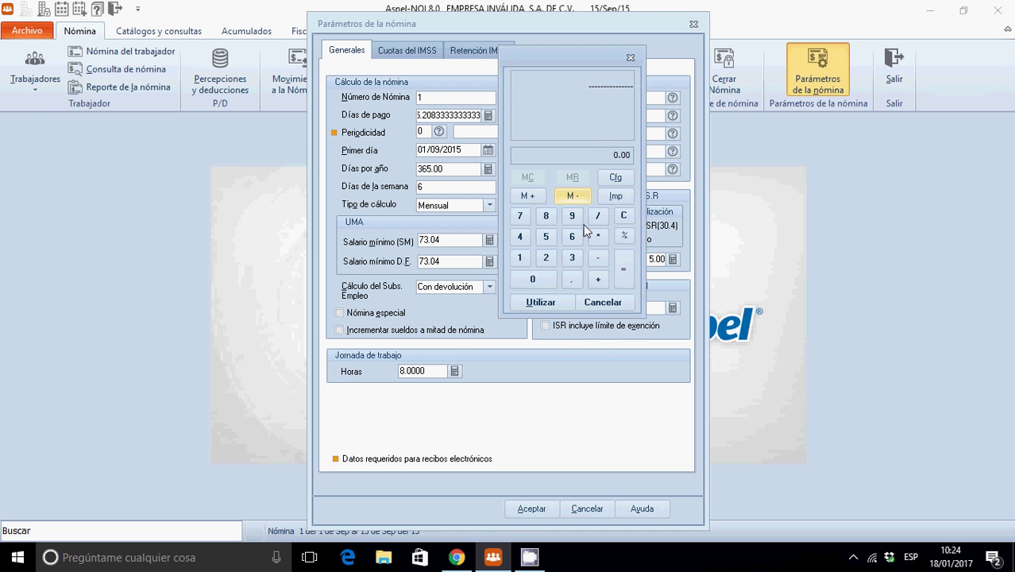
{"action": "left_click", "coordinate": [572, 257]}
{"action": "left_click", "coordinate": [572, 236]}
{"action": "left_click", "coordinate": [545, 236]}
{"action": "left_click", "coordinate": [598, 222]}
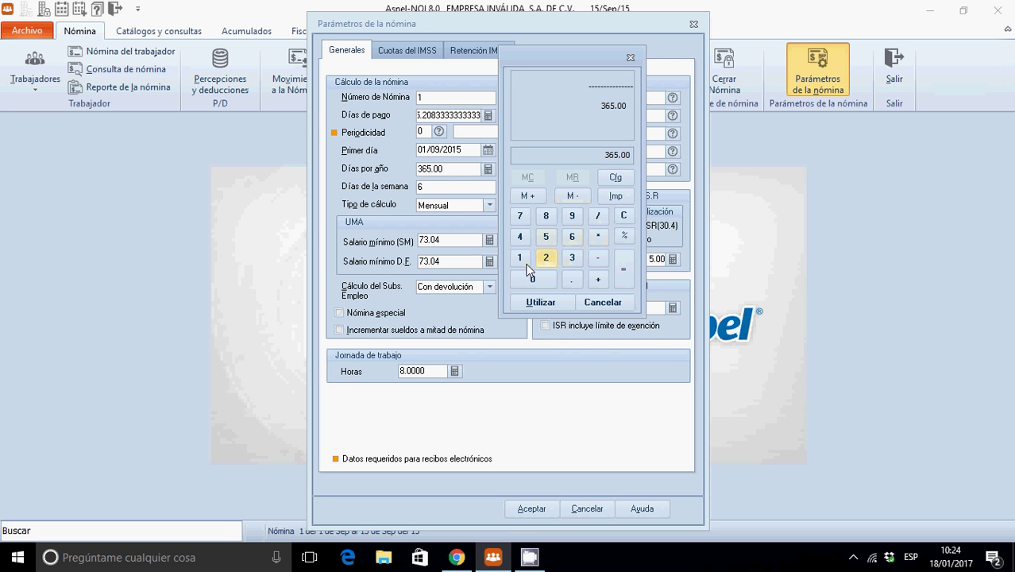
{"action": "left_click", "coordinate": [520, 258]}
{"action": "left_click", "coordinate": [545, 257]}
{"action": "left_click", "coordinate": [598, 221]}
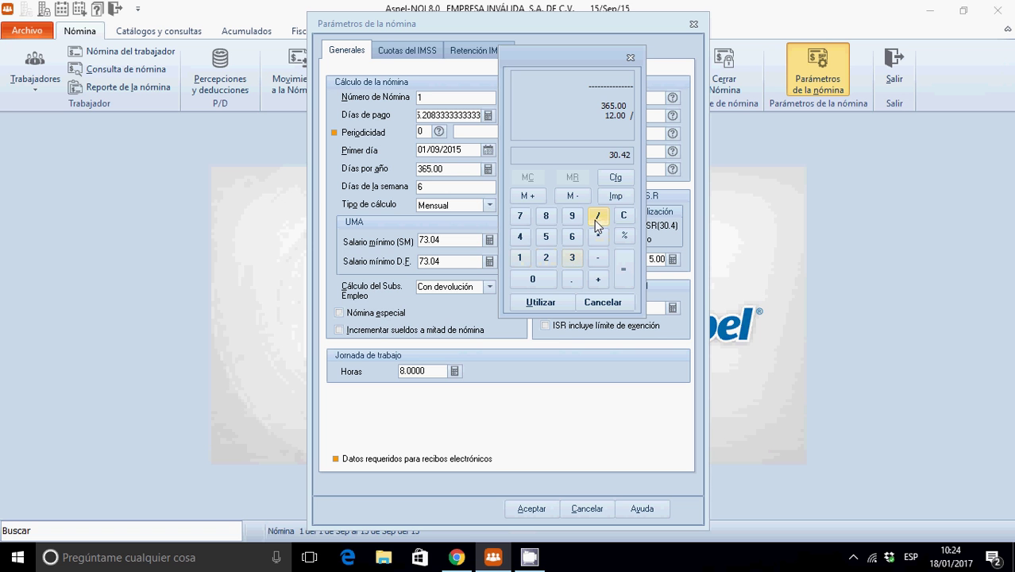
{"action": "left_click", "coordinate": [548, 263]}
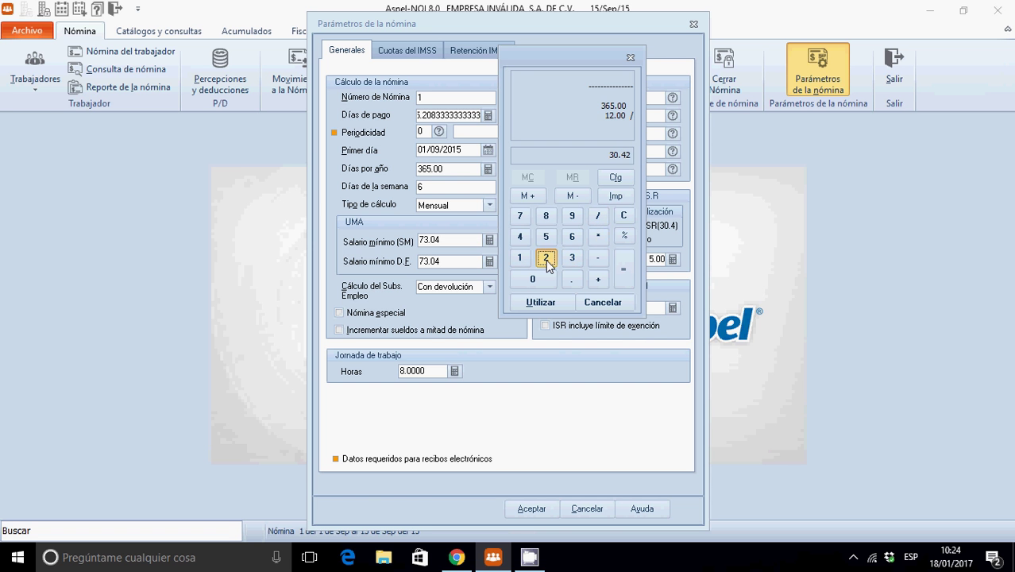
{"action": "left_click", "coordinate": [599, 222]}
{"action": "left_click", "coordinate": [626, 270]}
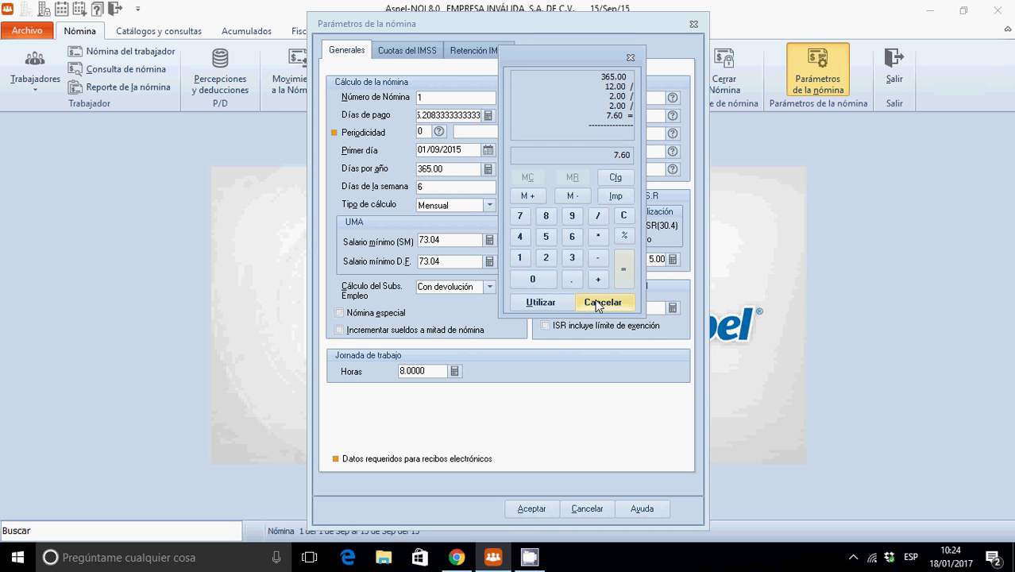
{"action": "left_click", "coordinate": [541, 302]}
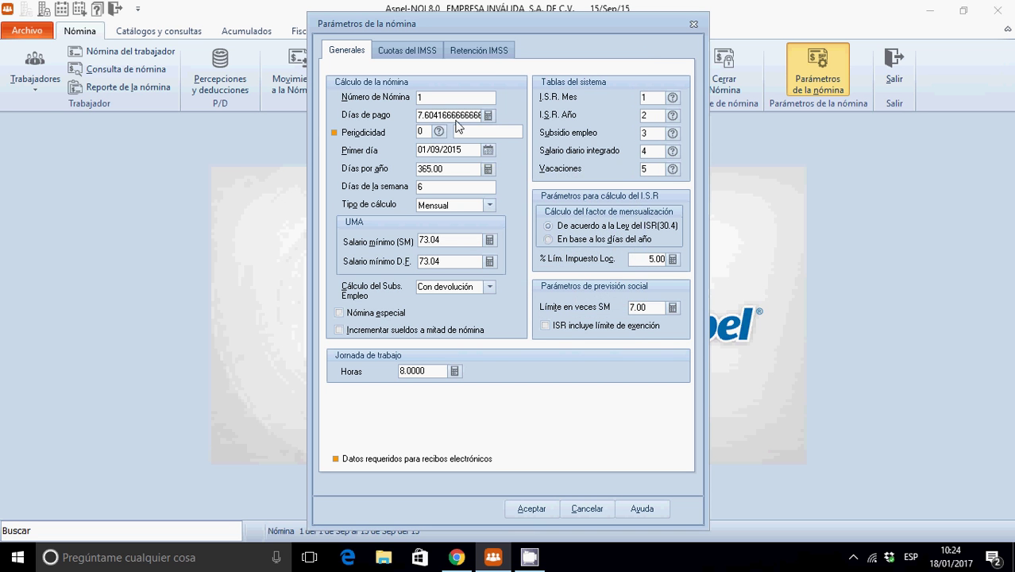
Recalculate Días de pago as 365 divided by 12 and by 2, and apply the result to the field
{"action": "left_click", "coordinate": [487, 115]}
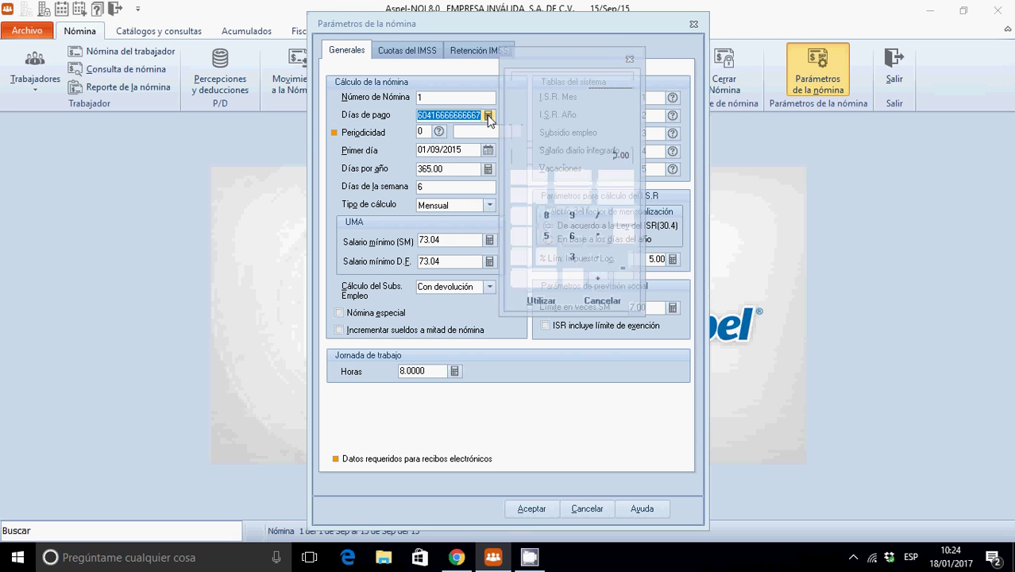
{"action": "left_click", "coordinate": [570, 261]}
{"action": "left_click", "coordinate": [568, 236]}
{"action": "left_click", "coordinate": [546, 237]}
{"action": "left_click", "coordinate": [598, 219]}
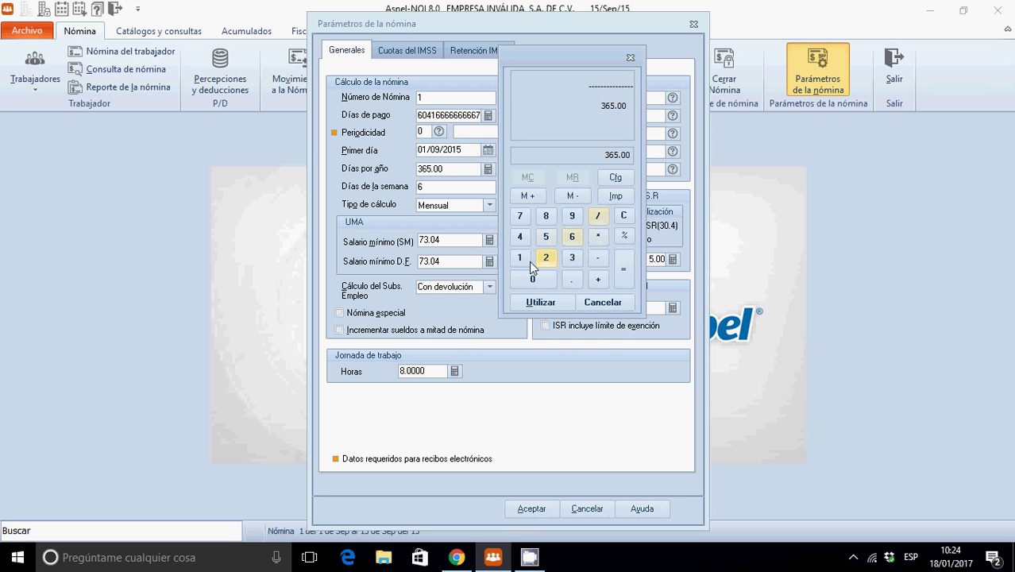
{"action": "left_click", "coordinate": [519, 257]}
{"action": "left_click", "coordinate": [546, 258]}
{"action": "left_click", "coordinate": [595, 221]}
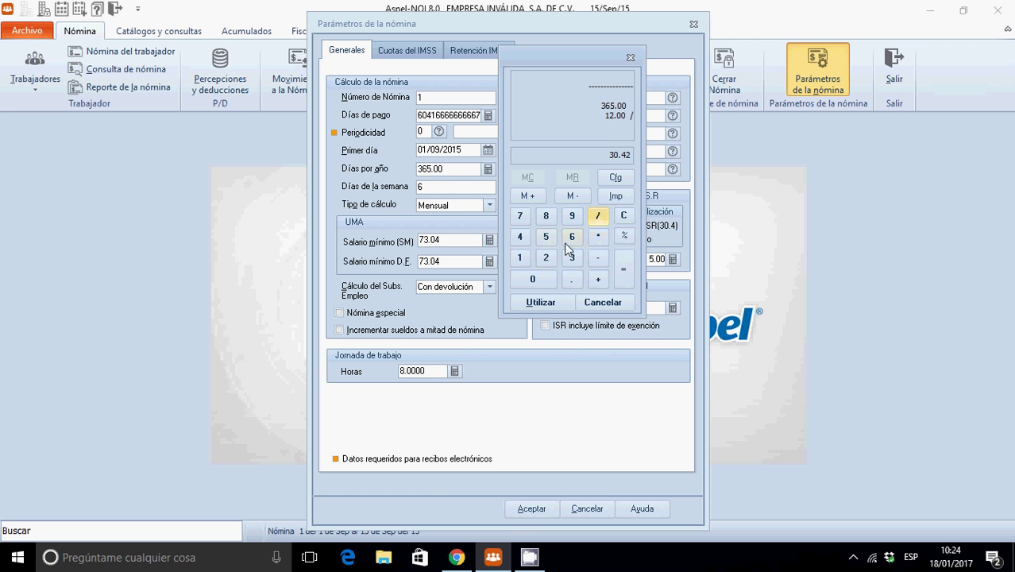
{"action": "left_click", "coordinate": [550, 260]}
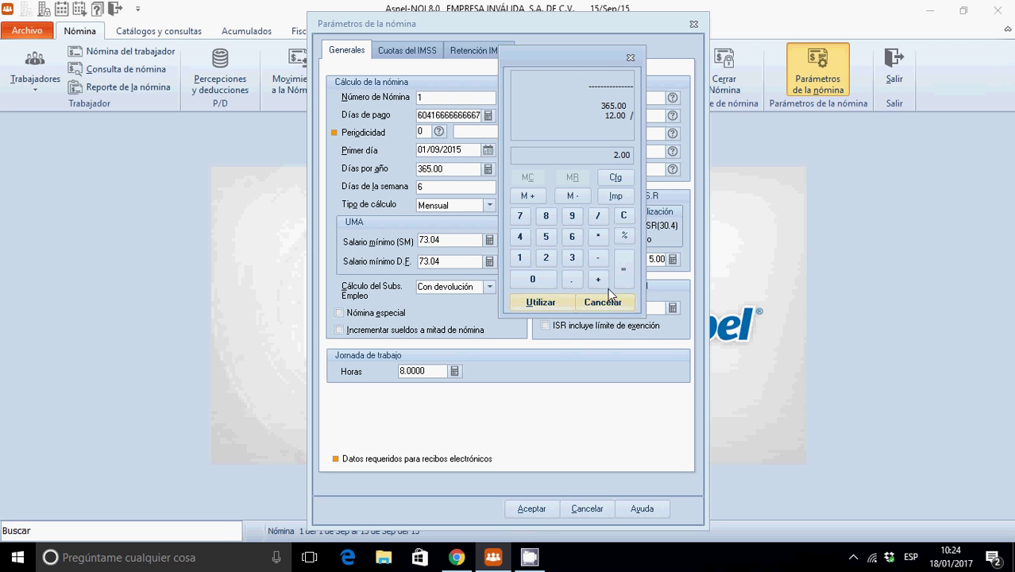
{"action": "left_click", "coordinate": [623, 268]}
{"action": "left_click", "coordinate": [541, 303]}
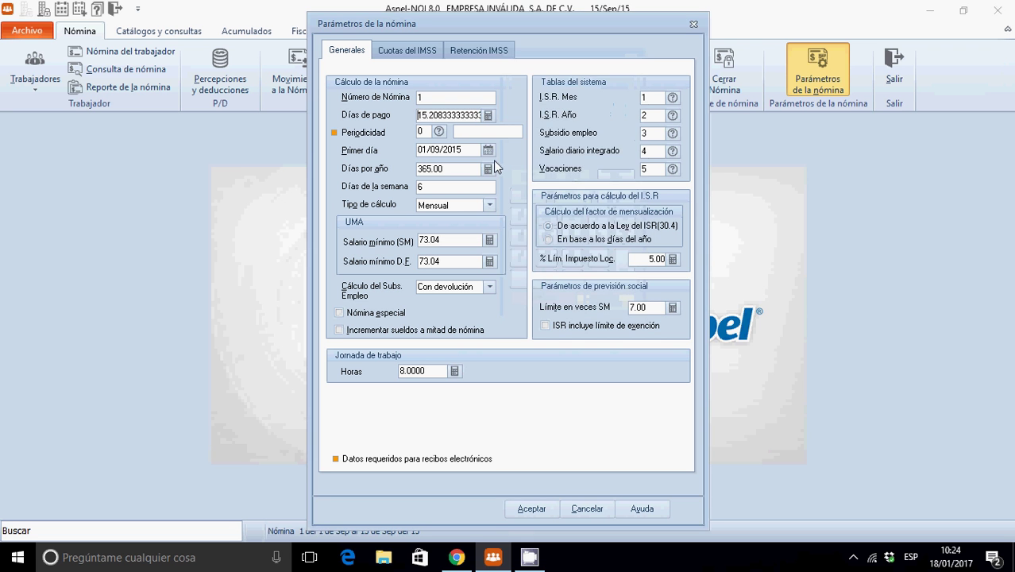
Set the payroll Periodicidad to 04 Quincenal from its list of period types
{"action": "key", "text": "Tab"}
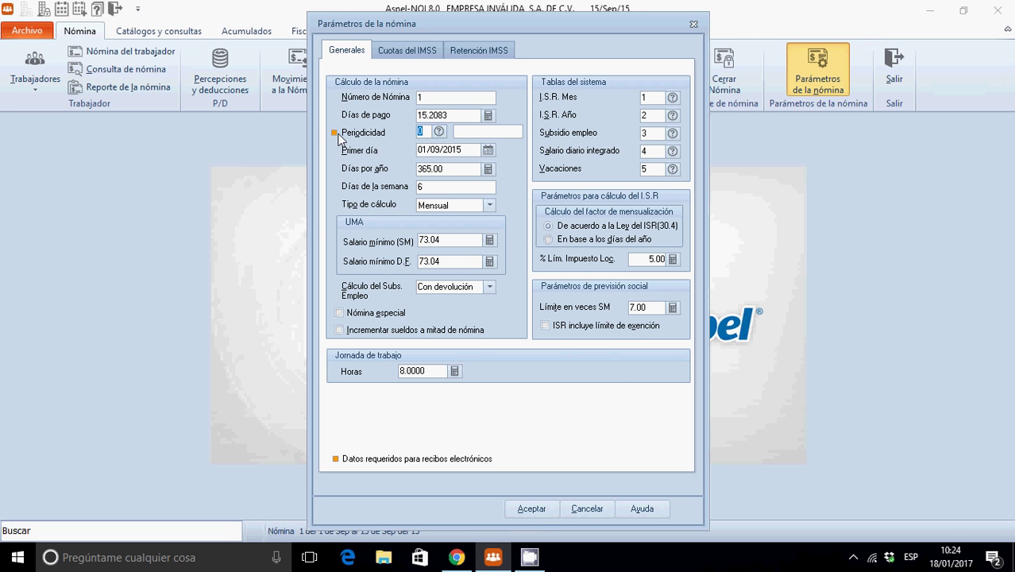
{"action": "left_click", "coordinate": [439, 132]}
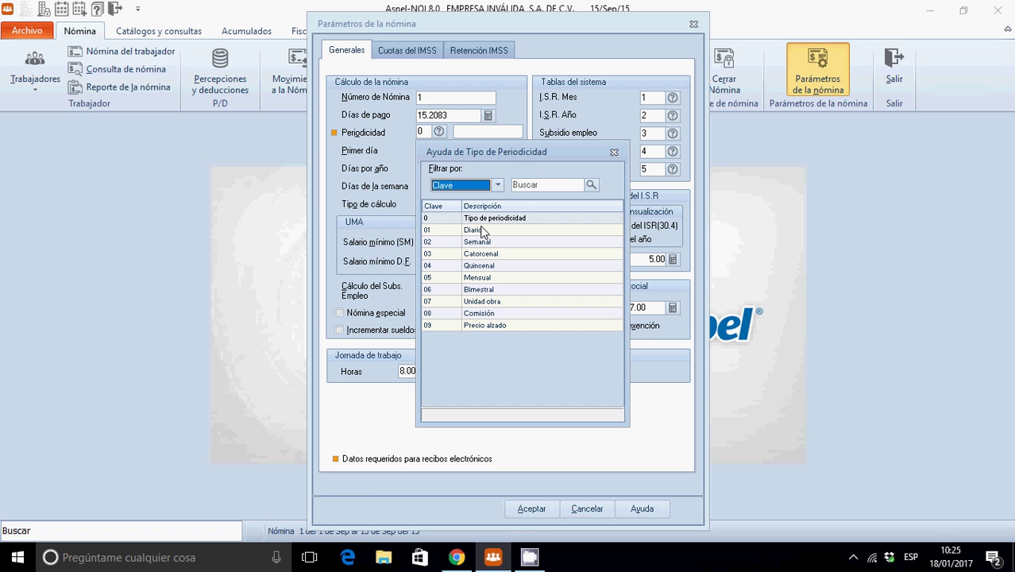
{"action": "double_click", "coordinate": [489, 266]}
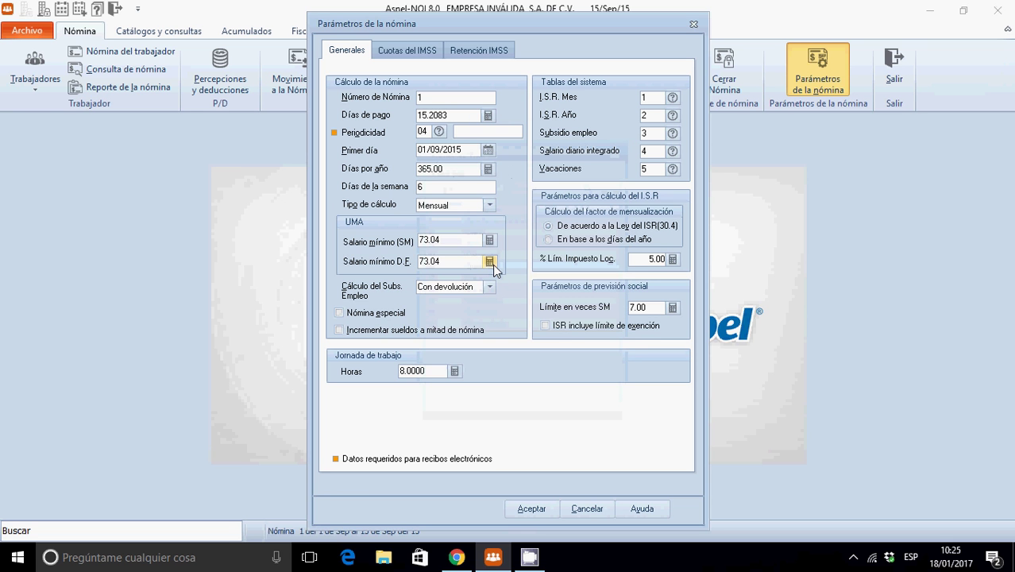
{"action": "key", "text": "Tab"}
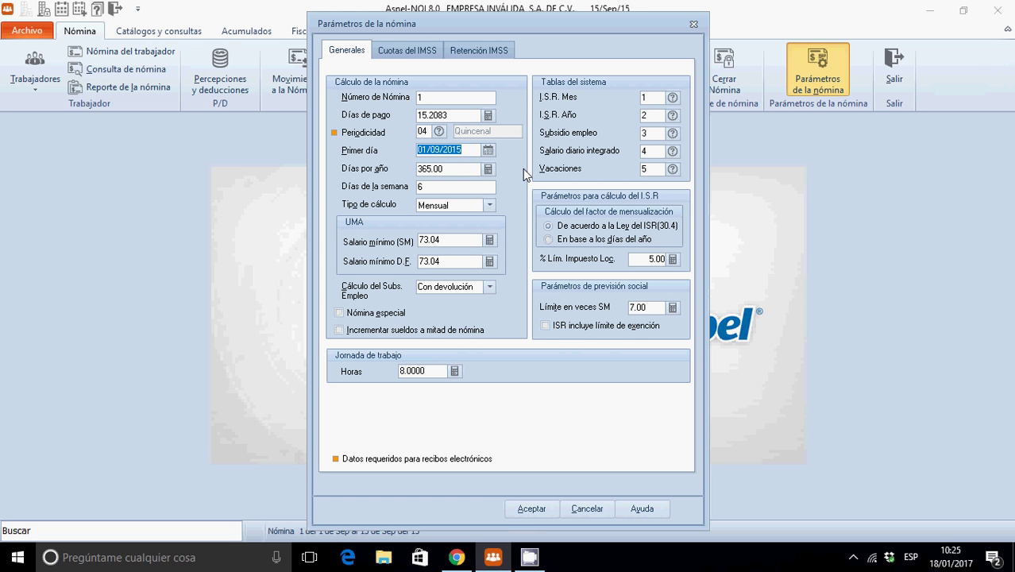
Try Ajustado as the Tipo de cálculo and set it back to Mensual
{"action": "key", "text": "Tab"}
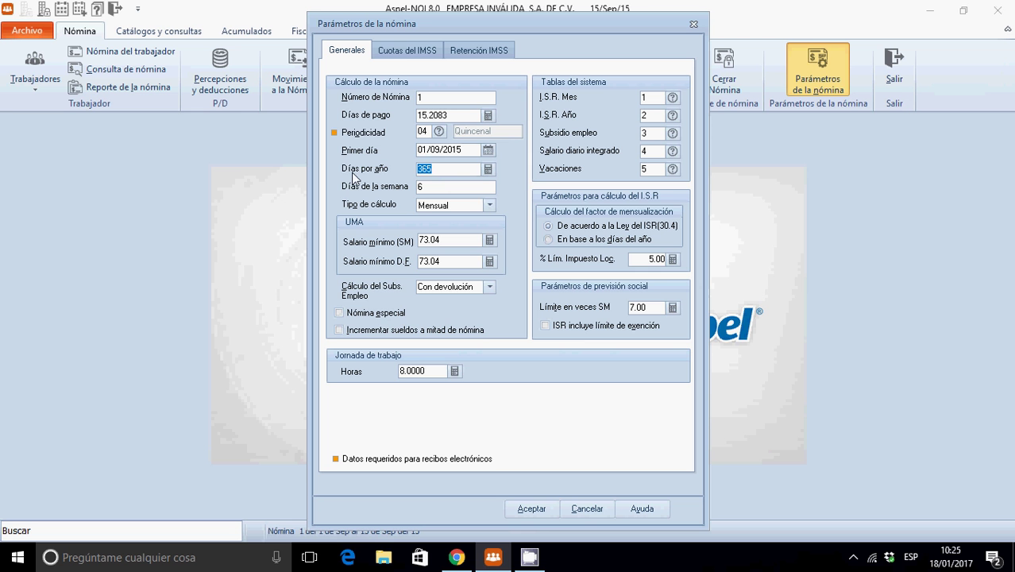
{"action": "key", "text": "Tab"}
{"action": "key", "text": "Tab"}
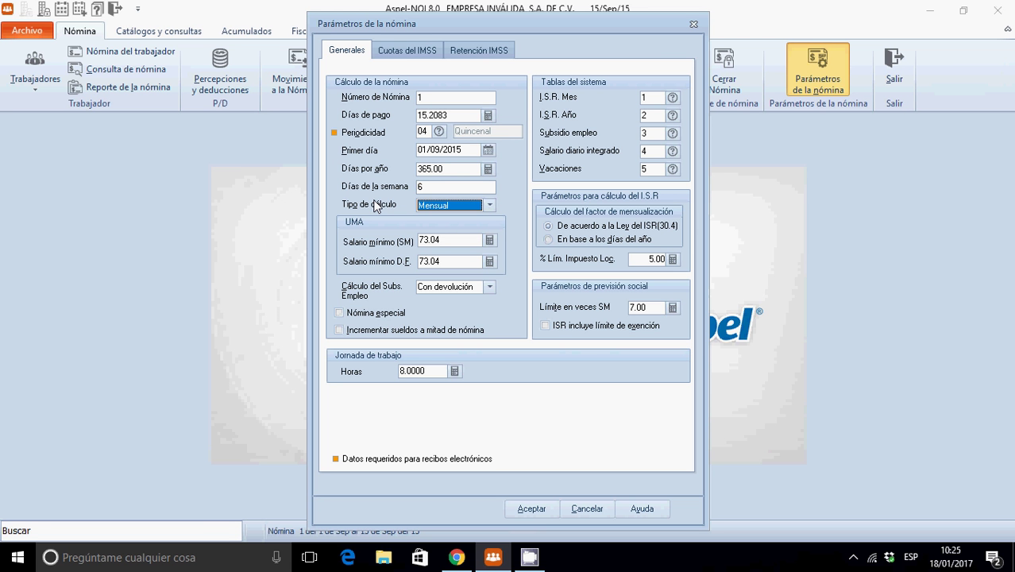
{"action": "left_click", "coordinate": [490, 206]}
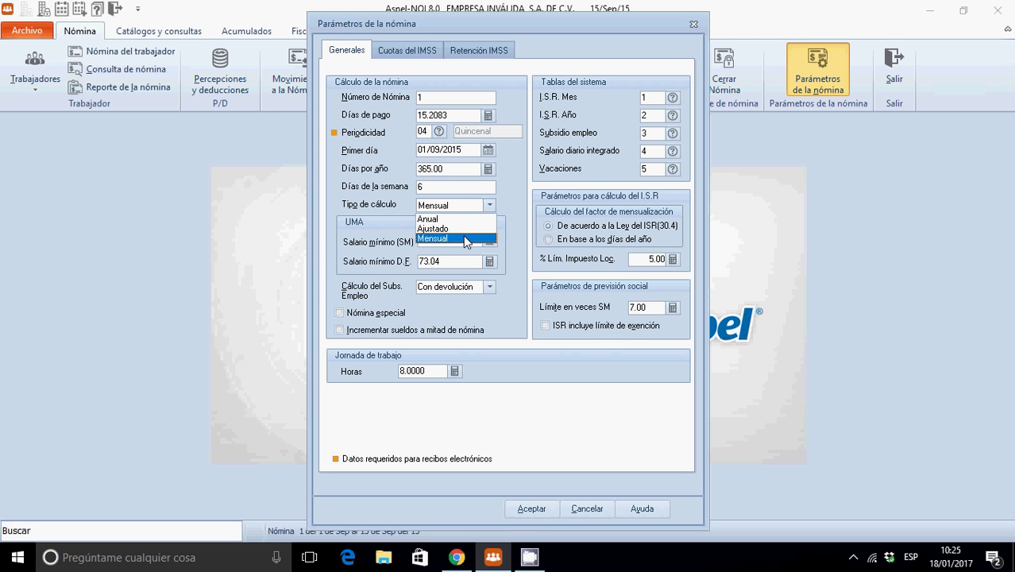
{"action": "left_click", "coordinate": [466, 239]}
{"action": "left_click", "coordinate": [488, 204]}
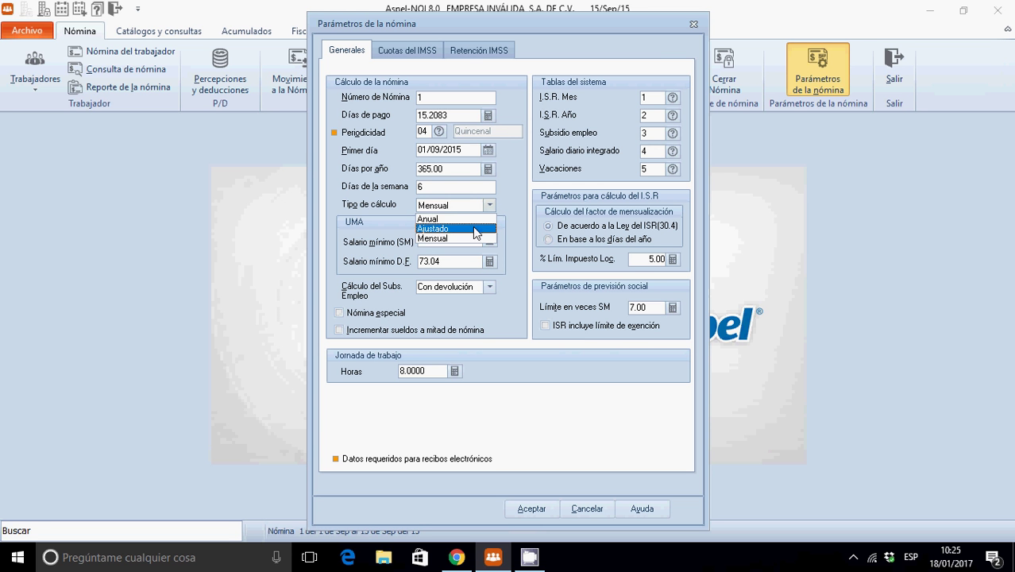
{"action": "left_click", "coordinate": [474, 229]}
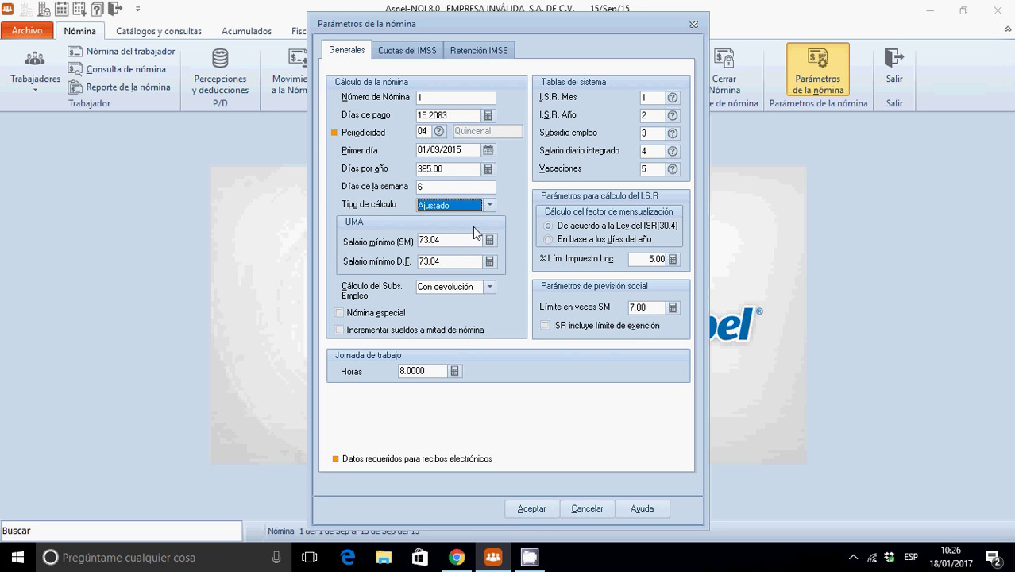
{"action": "left_click", "coordinate": [489, 205]}
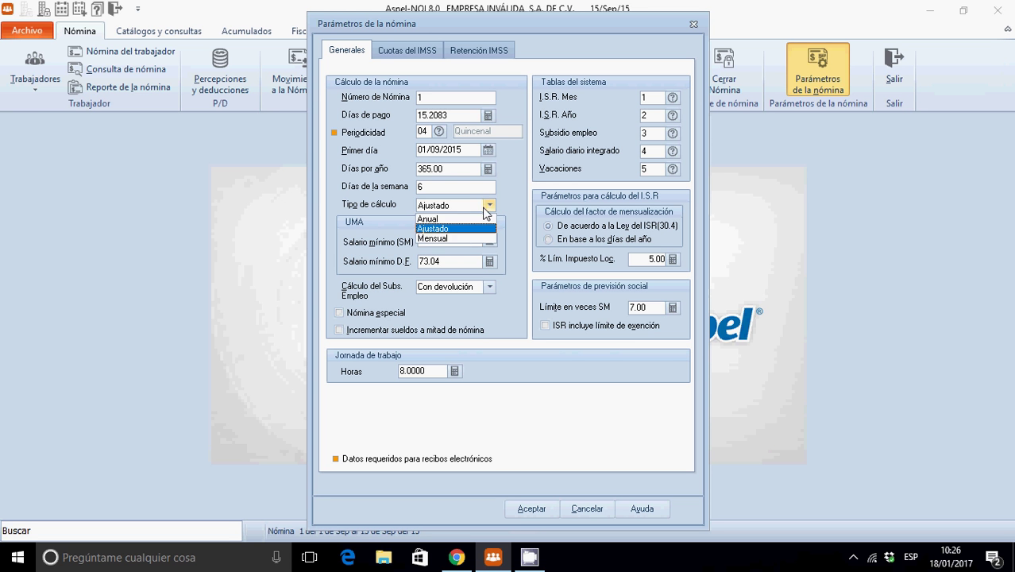
{"action": "left_click", "coordinate": [459, 238]}
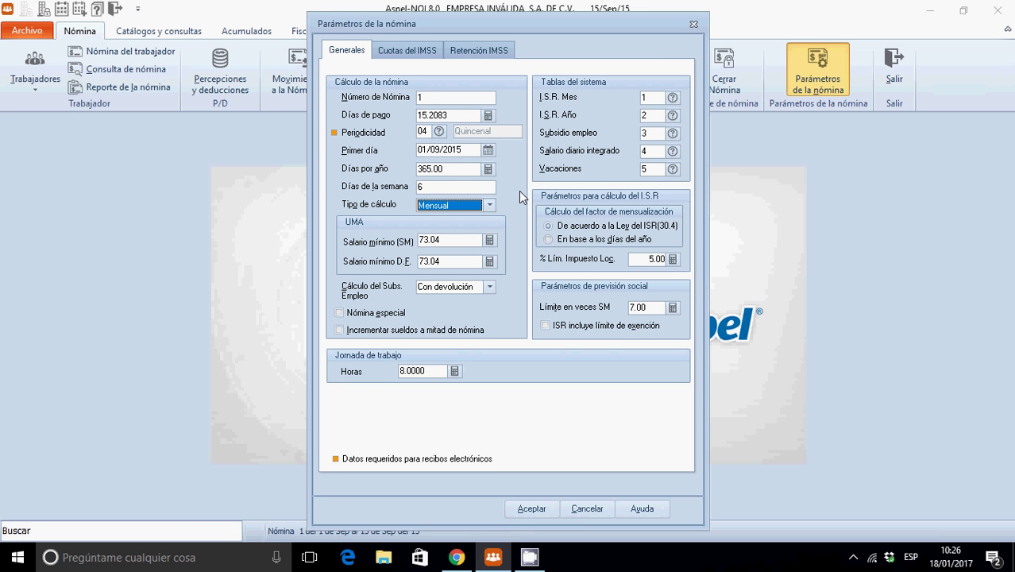
Try 80.04 as the Salario mínimo (SM) in the UMA group
{"action": "key", "text": "Tab"}
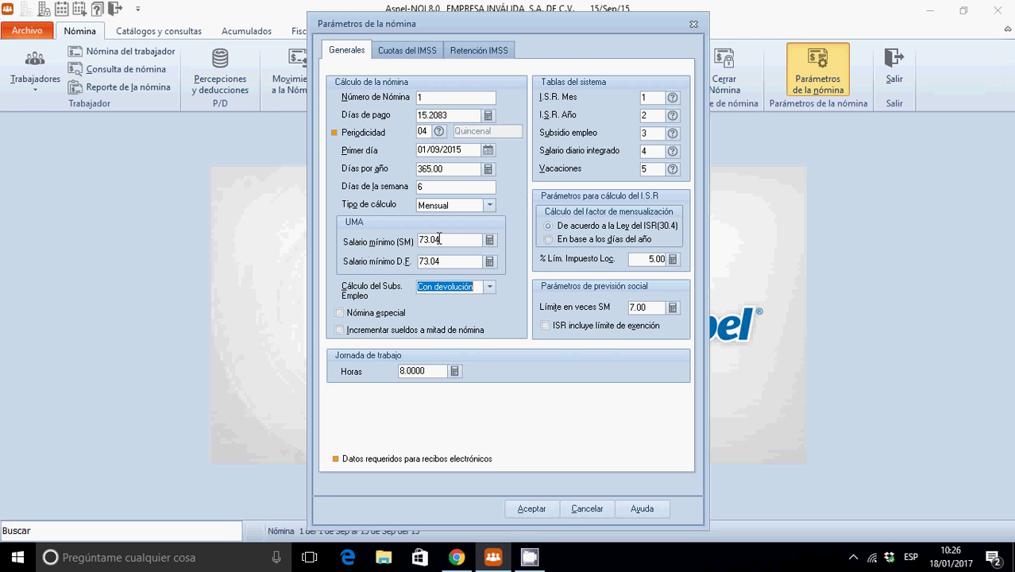
{"action": "left_click", "coordinate": [439, 240]}
{"action": "double_click", "coordinate": [448, 239]}
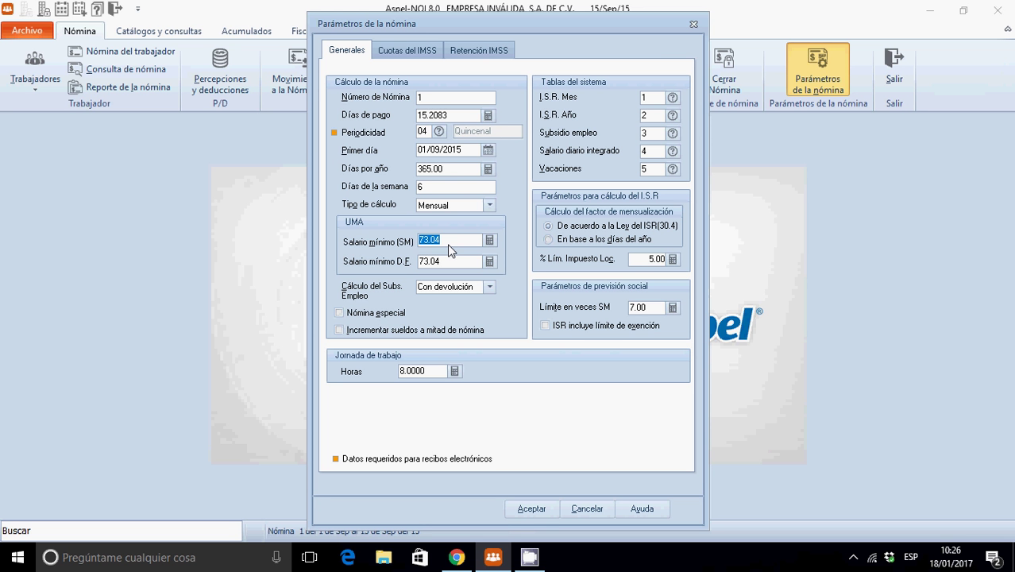
{"action": "type", "text": "80.04"}
Check the general minimum wage effective from 1 January 2017 in the browser's Salarios Mínimos PDF, and return to Aspel-NOI
{"action": "left_click", "coordinate": [456, 557]}
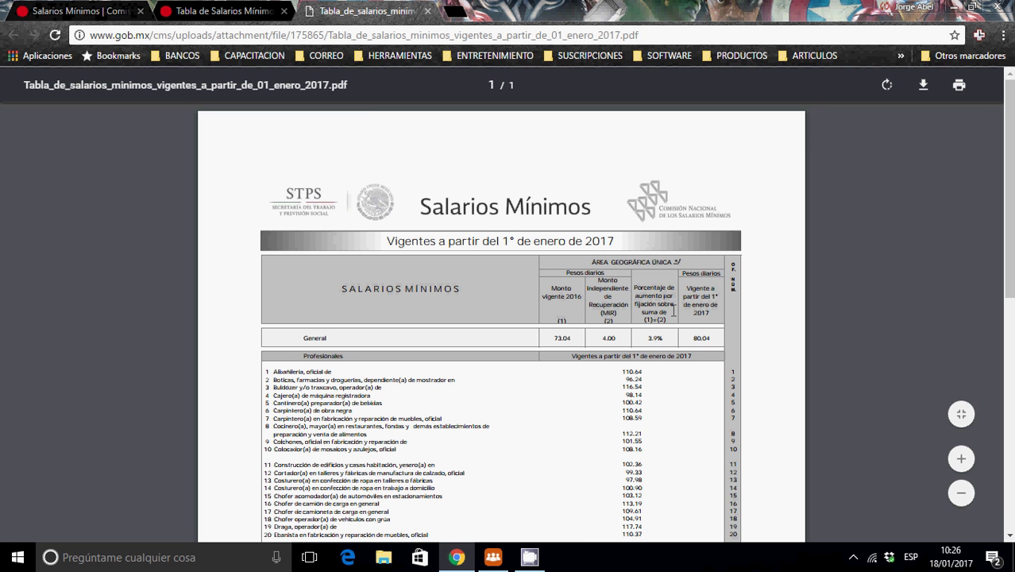
{"action": "double_click", "coordinate": [707, 339]}
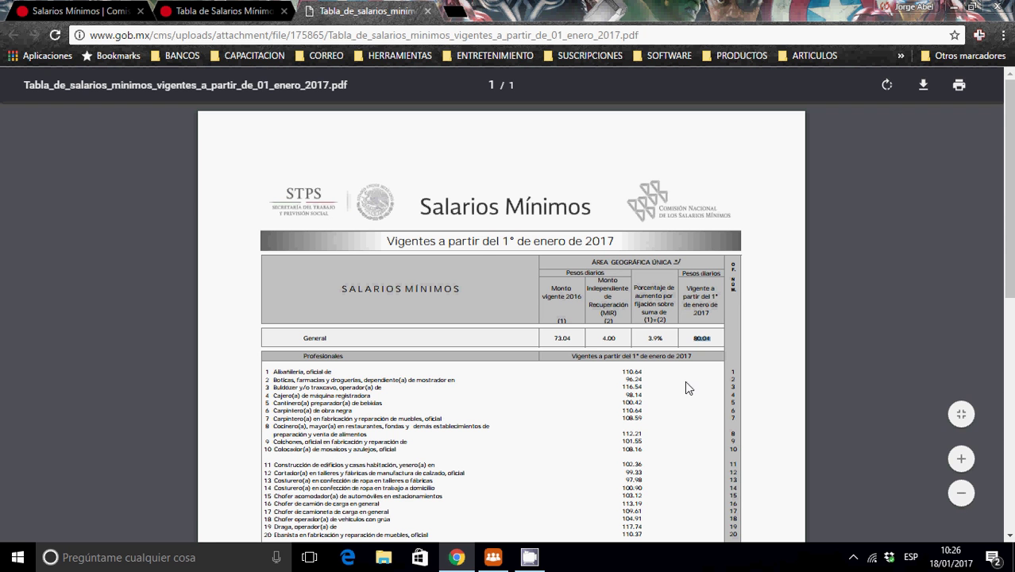
{"action": "left_click", "coordinate": [493, 557]}
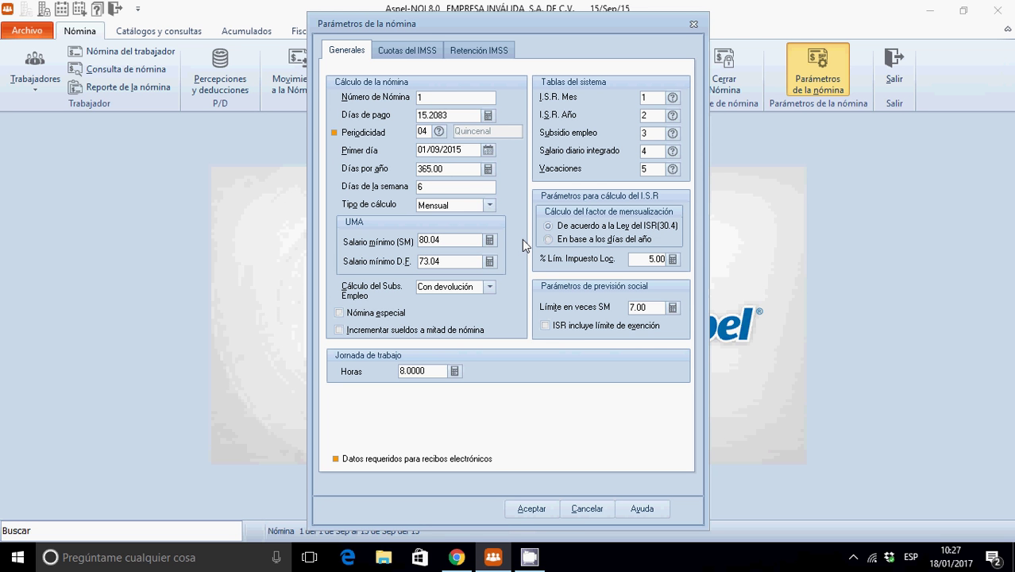
Set the Salario mínimo (SM) back to 73.04 in the UMA group
{"action": "key", "text": "BackSpace"}
{"action": "key", "text": "BackSpace"}
{"action": "key", "text": "BackSpace"}
{"action": "key", "text": "BackSpace"}
{"action": "key", "text": "BackSpace"}
{"action": "type", "text": "73.04"}
{"action": "key", "text": "Tab"}
{"action": "key", "text": "Tab"}
Review the Cálculo del Subs. Empleo options and the list of system tables available for I.S.R. Mes
{"action": "left_click", "coordinate": [490, 288]}
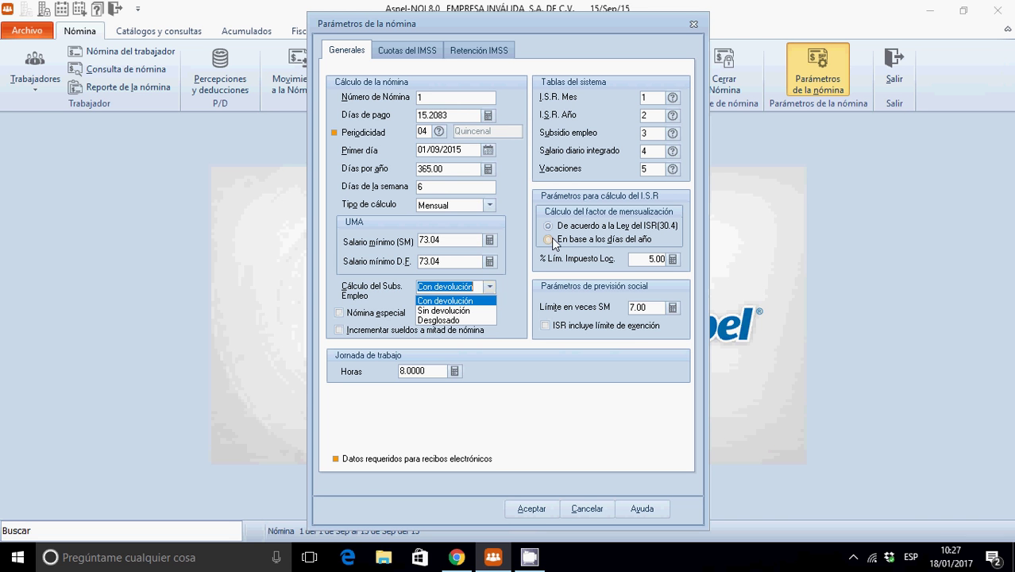
{"action": "left_click", "coordinate": [524, 228]}
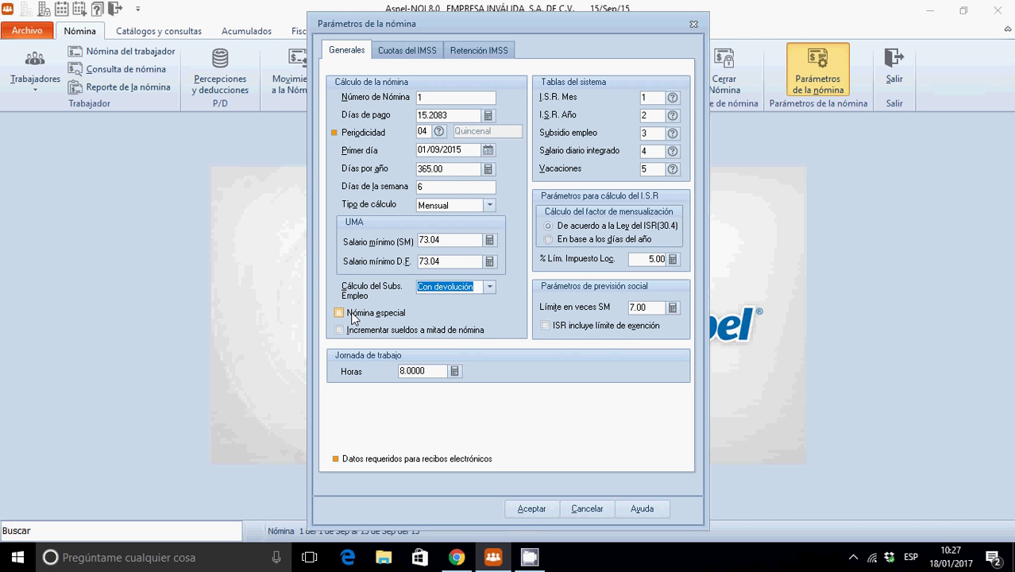
{"action": "left_click", "coordinate": [672, 99]}
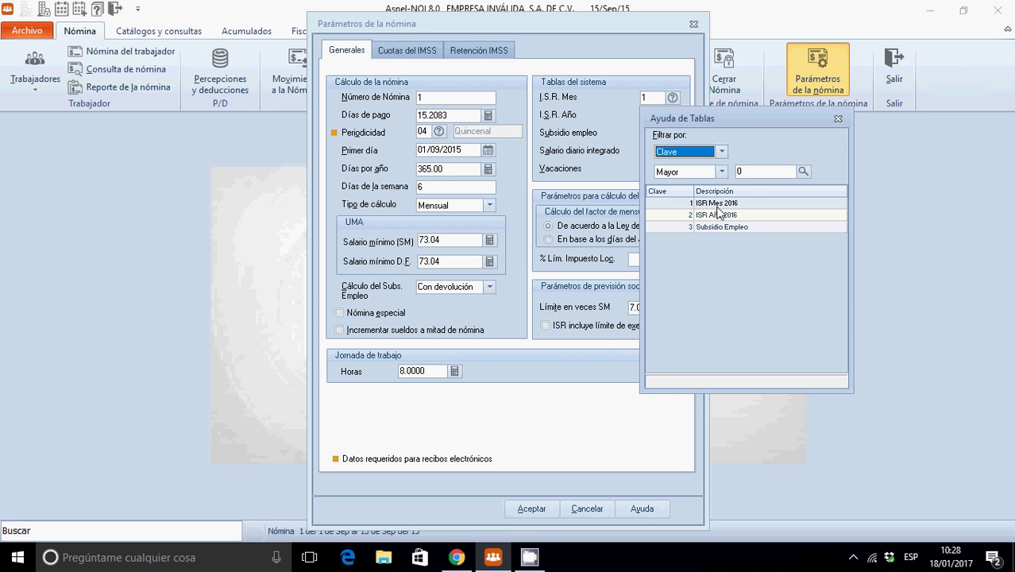
{"action": "left_click", "coordinate": [838, 119]}
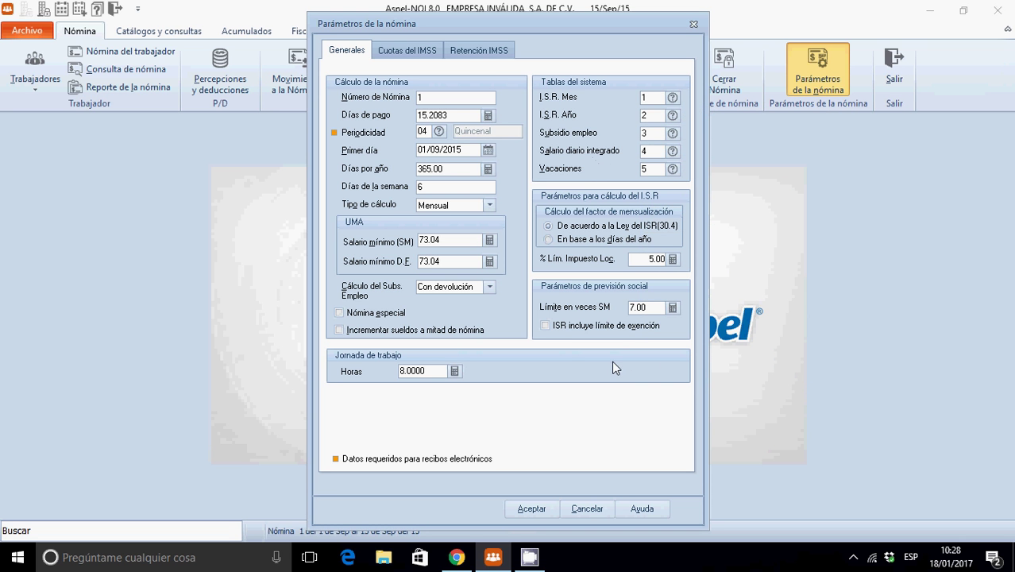
Examine the IMSS quota parameters, going through each insurance's salary cap and employer and worker percentages up to Cesantía edad avan. y vejez
{"action": "left_click", "coordinate": [408, 52]}
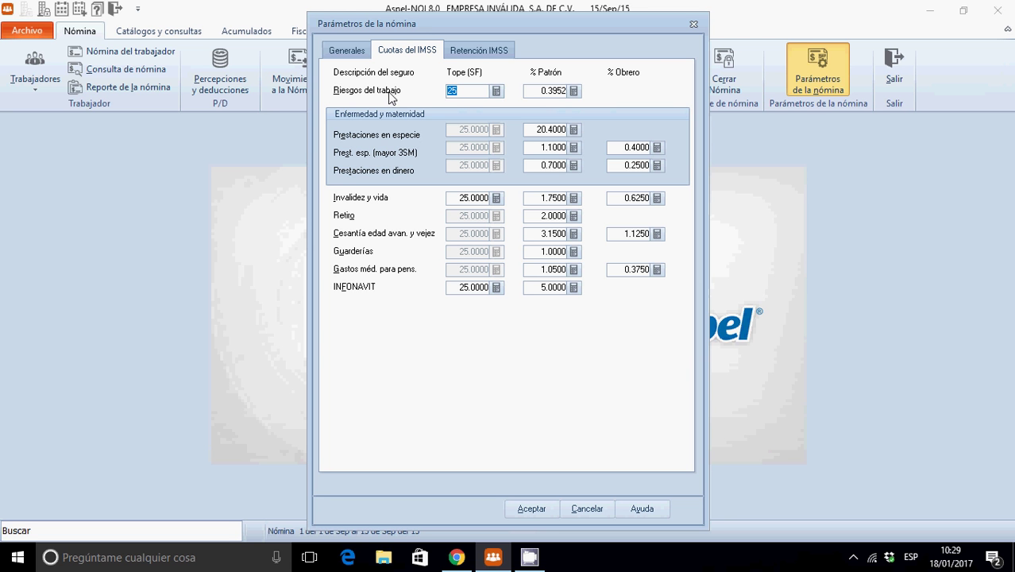
{"action": "key", "text": "Tab"}
{"action": "key", "text": "Tab"}
{"action": "key", "text": "Tab"}
{"action": "key", "text": "Tab"}
{"action": "key", "text": "Tab"}
{"action": "key", "text": "Tab"}
{"action": "key", "text": "Tab"}
{"action": "key", "text": "Tab"}
{"action": "key", "text": "Tab"}
{"action": "left_click", "coordinate": [548, 233]}
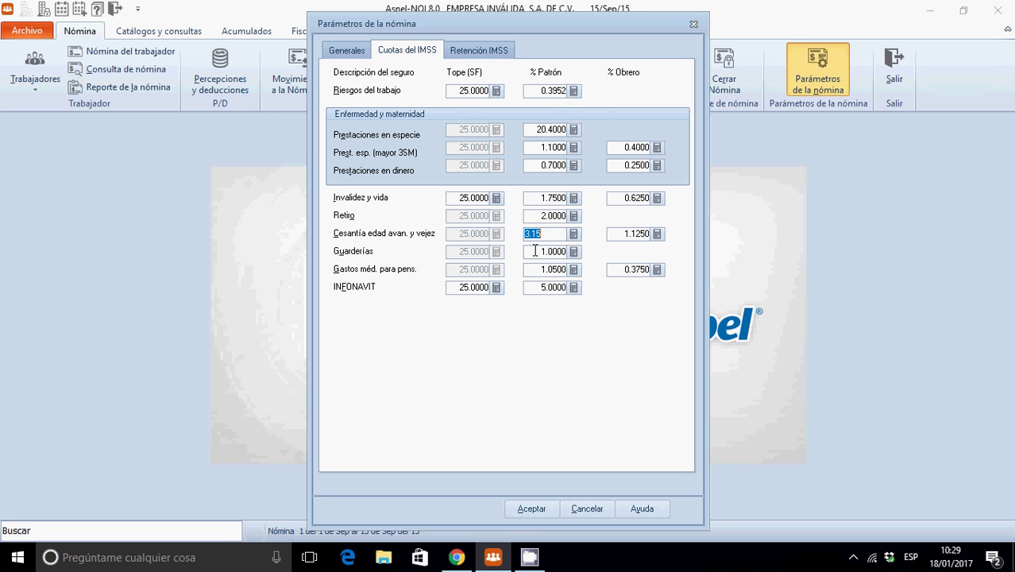
Choose SDI con salario variable del bimestre anterior as the IMSS retention's Forma de cálculo del SDI, and accept the payroll parameters
{"action": "left_click", "coordinate": [476, 50]}
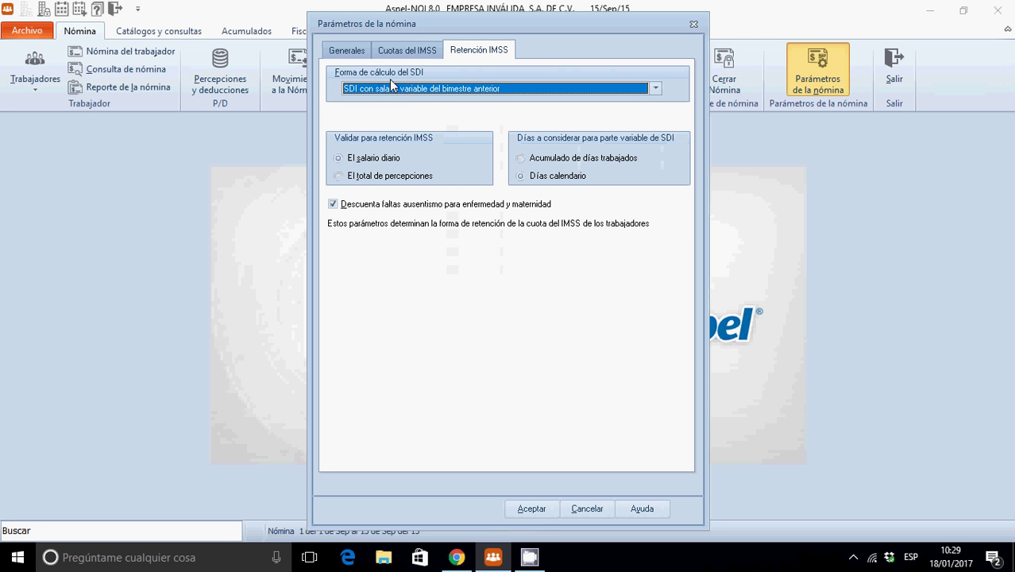
{"action": "left_click", "coordinate": [572, 90]}
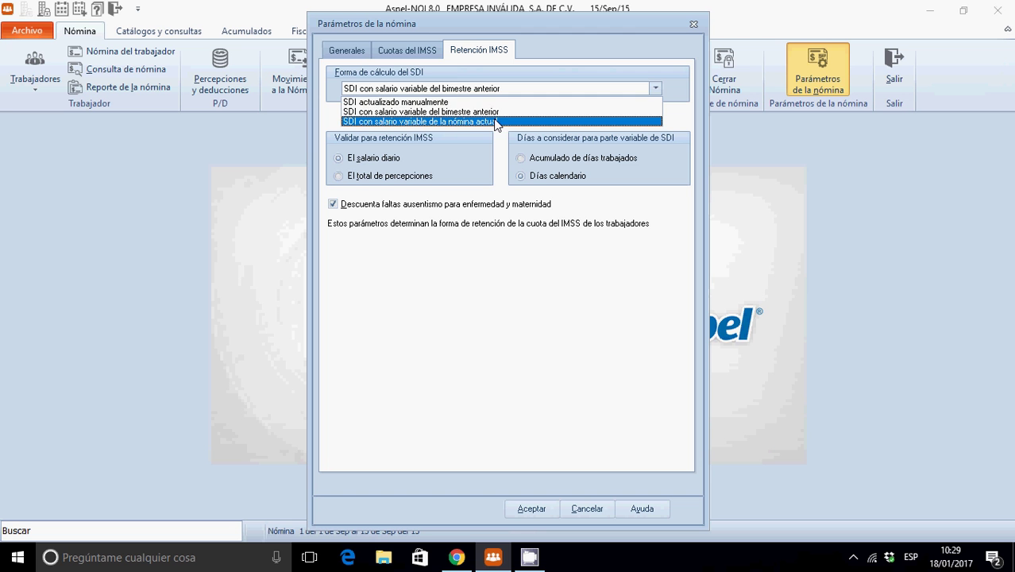
{"action": "left_click", "coordinate": [470, 112]}
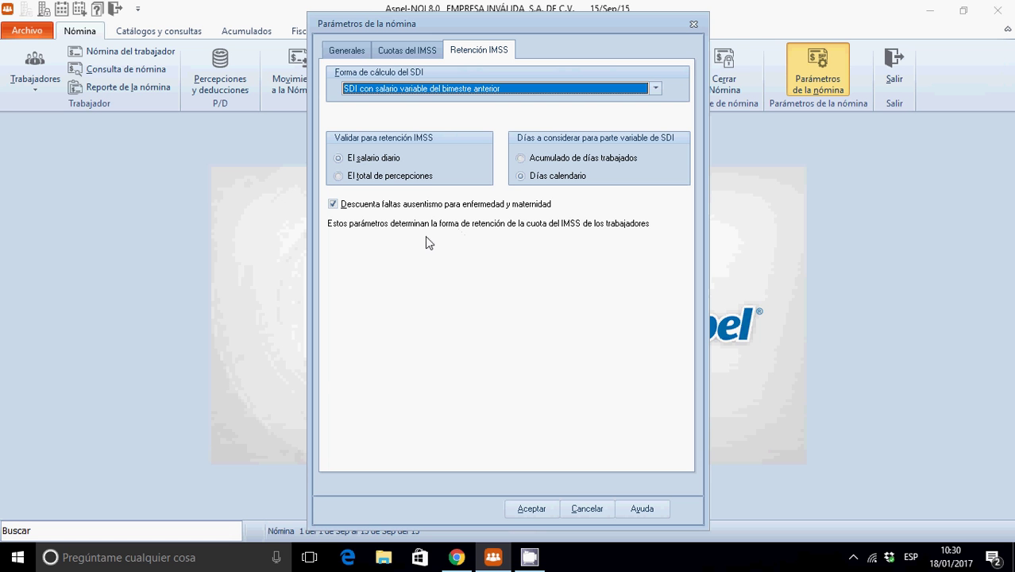
{"action": "left_click", "coordinate": [343, 49]}
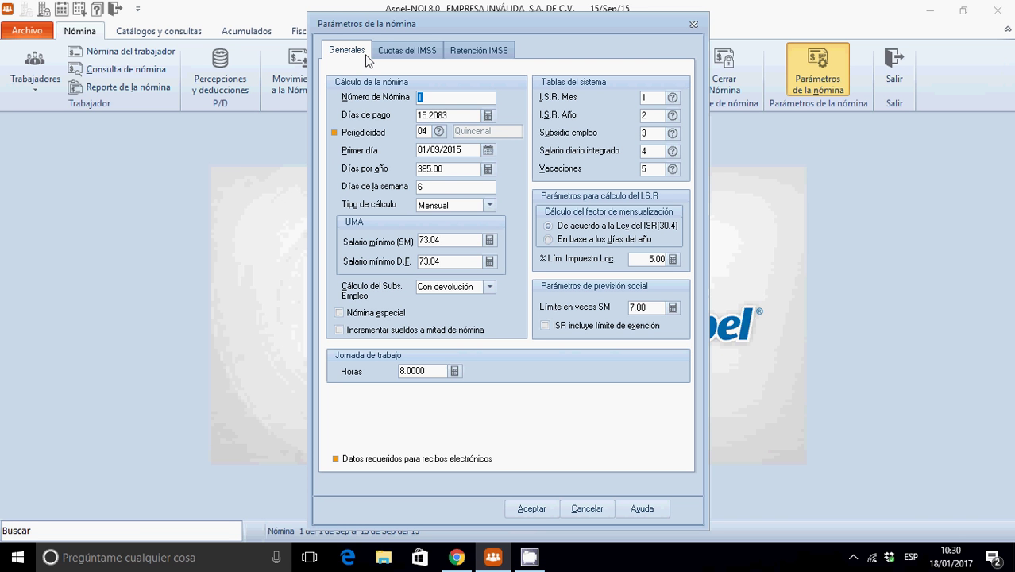
{"action": "left_click", "coordinate": [532, 509]}
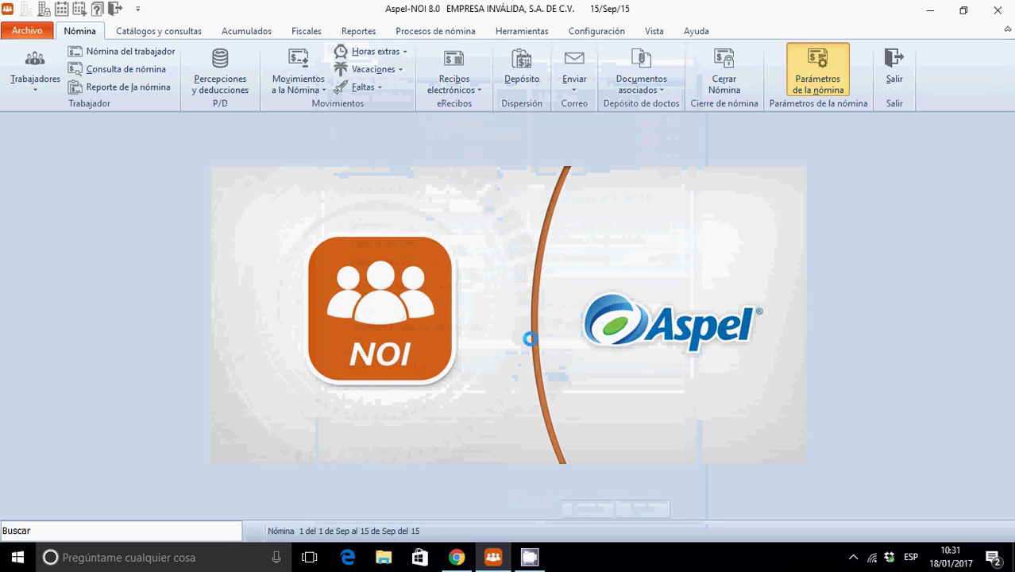